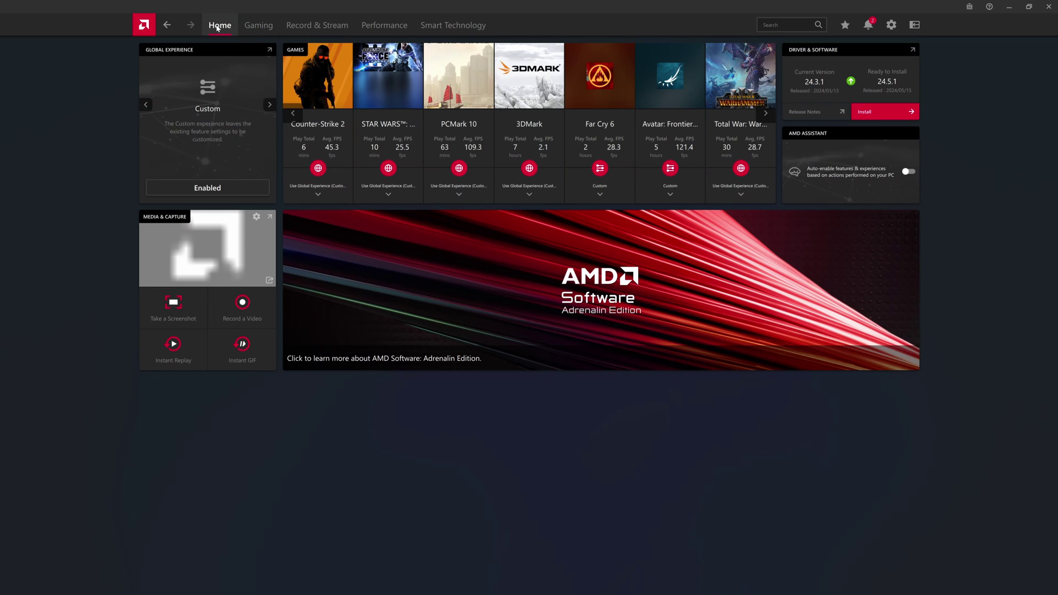
# Step: Cycle the Global Experience profiles from HYPR-RX to Custom and back, then show the Gaming library
pyautogui.click(269, 104)
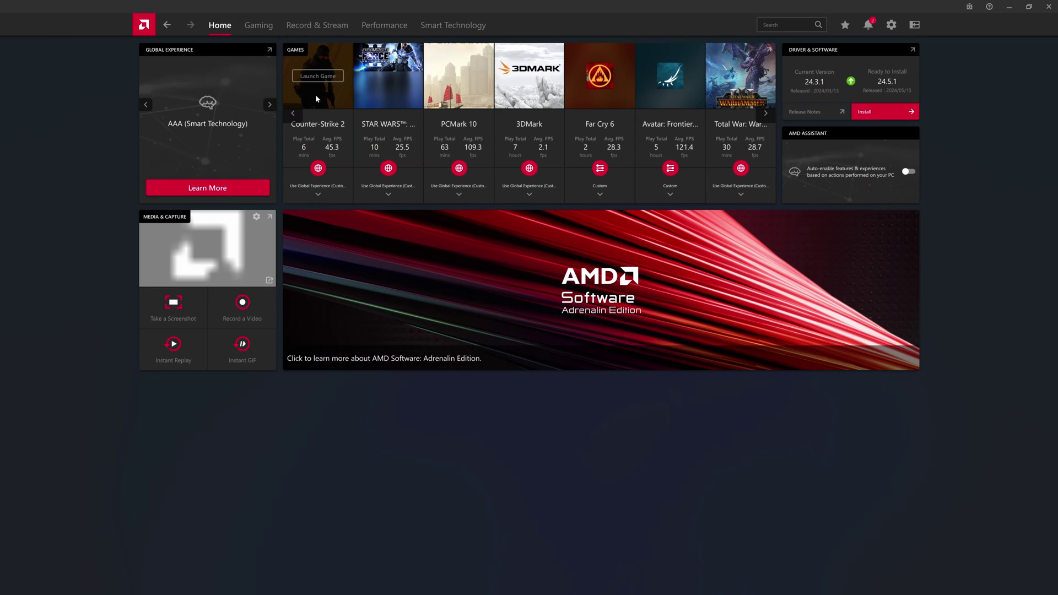
pyautogui.click(269, 105)
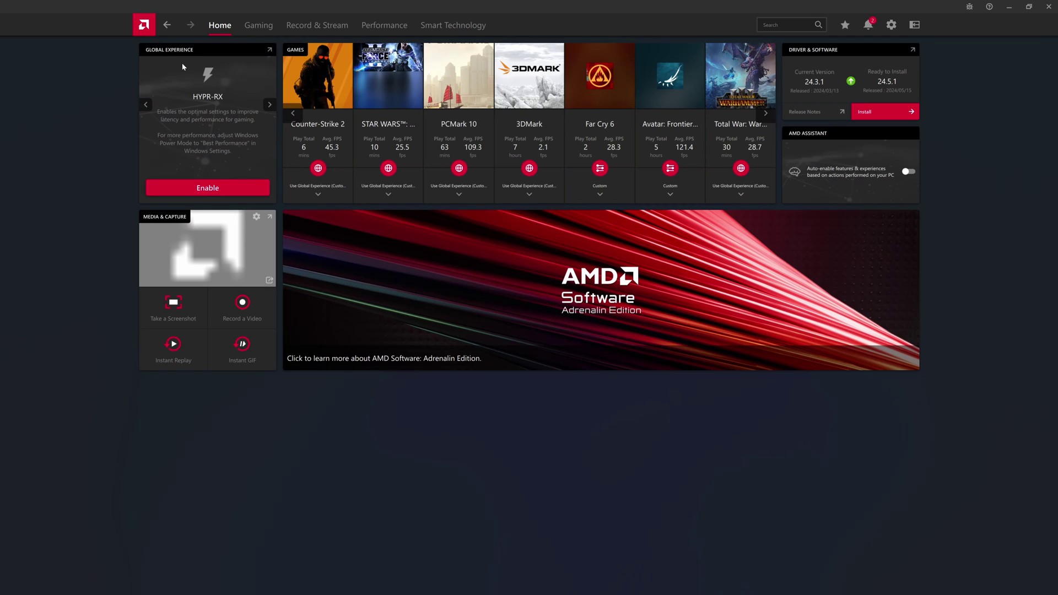
pyautogui.click(268, 107)
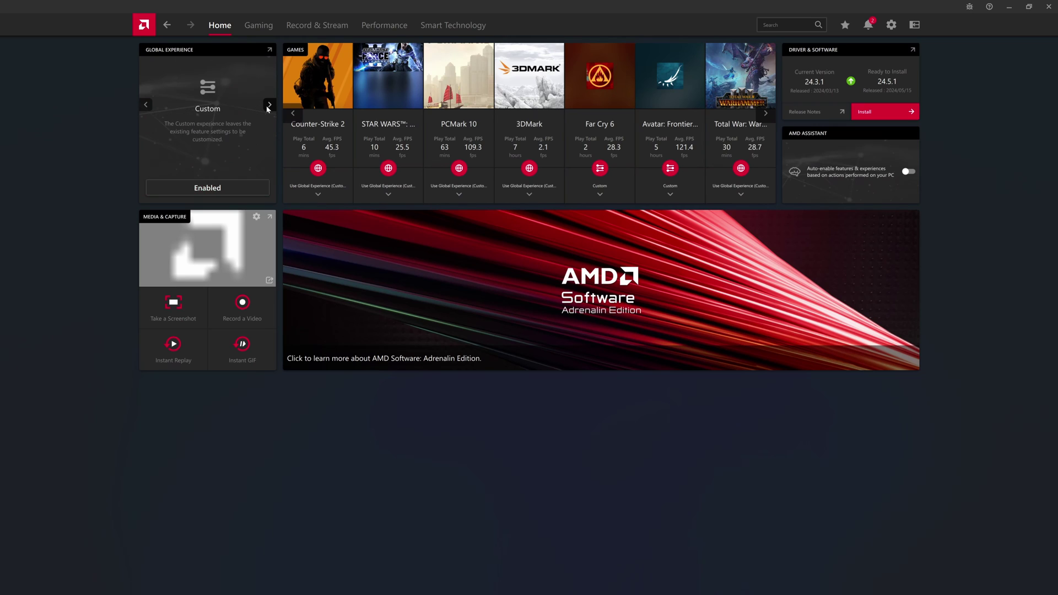
pyautogui.click(268, 107)
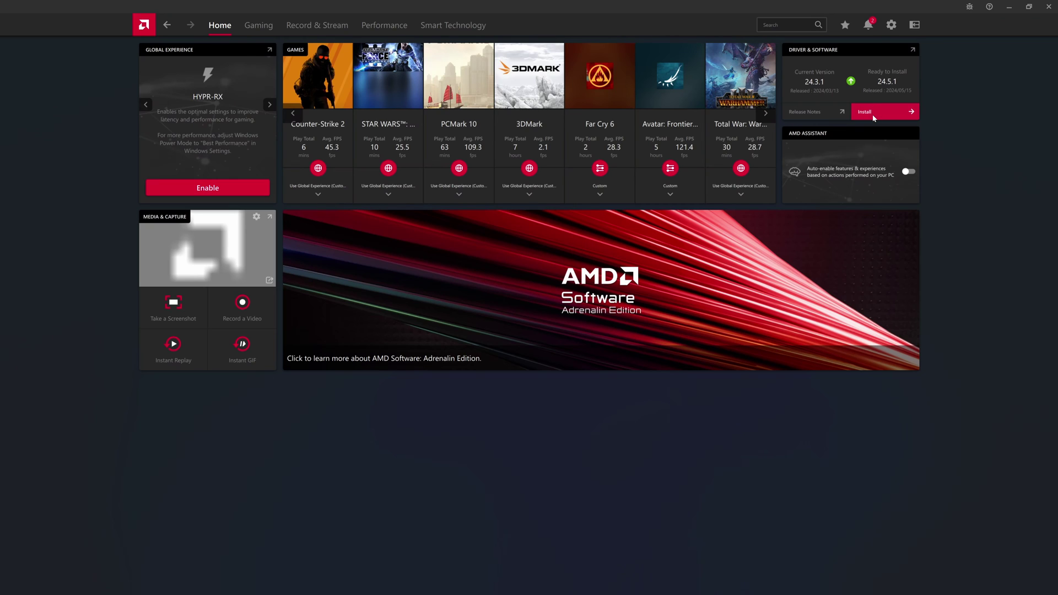
pyautogui.click(259, 25)
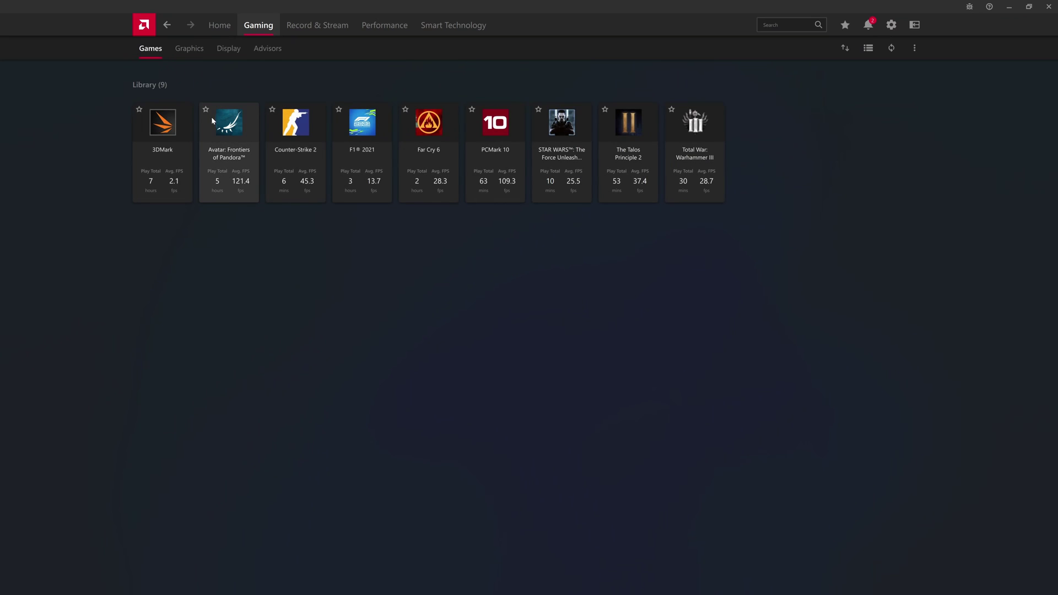
# Step: Rescan the game library and view the Graphics, Display and Advisors pages, then Record & Stream
pyautogui.click(888, 51)
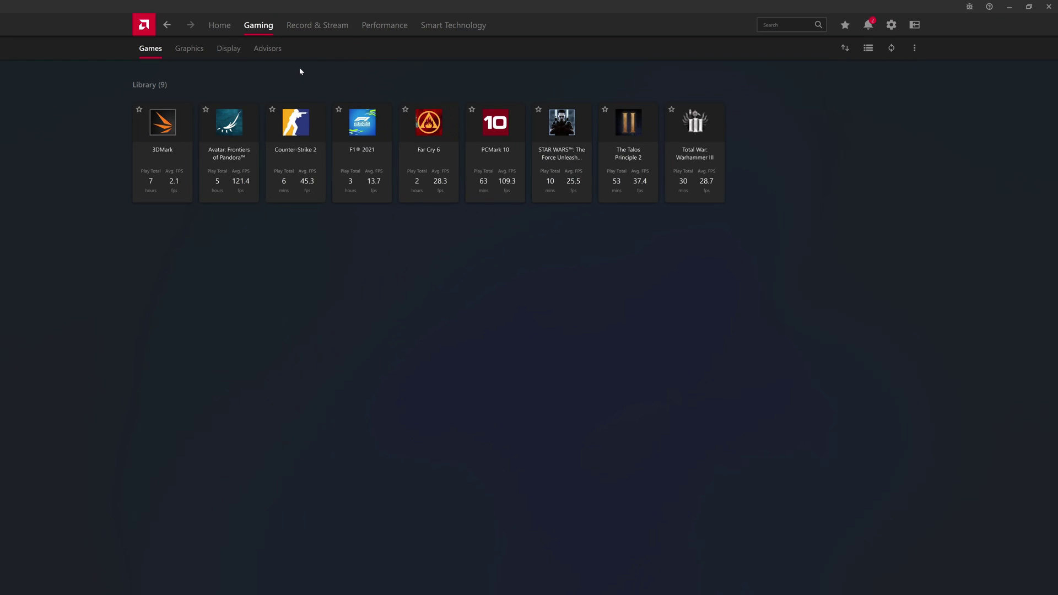
pyautogui.click(190, 49)
pyautogui.click(224, 50)
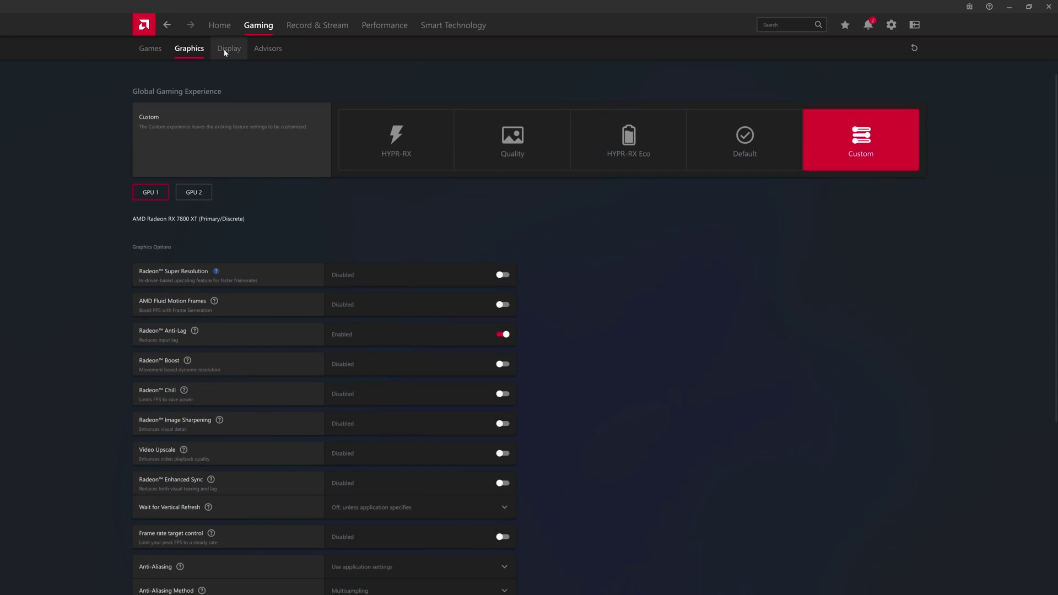
pyautogui.click(258, 51)
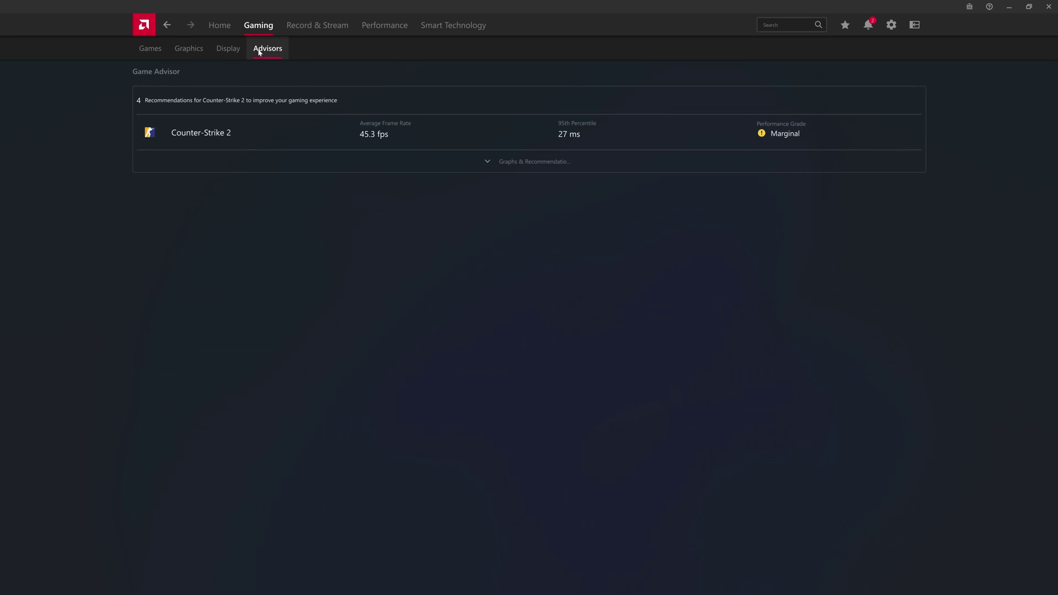
pyautogui.click(312, 29)
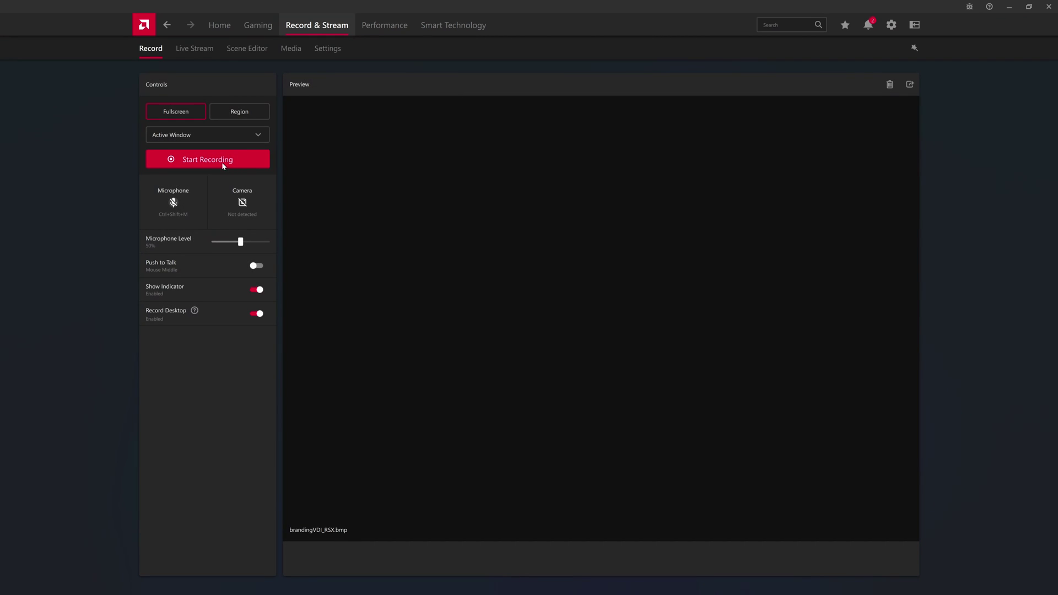
# Step: View the Live Stream, Scene Editor, Media and Settings pages, then the Performance Metrics page
pyautogui.click(196, 52)
pyautogui.click(257, 53)
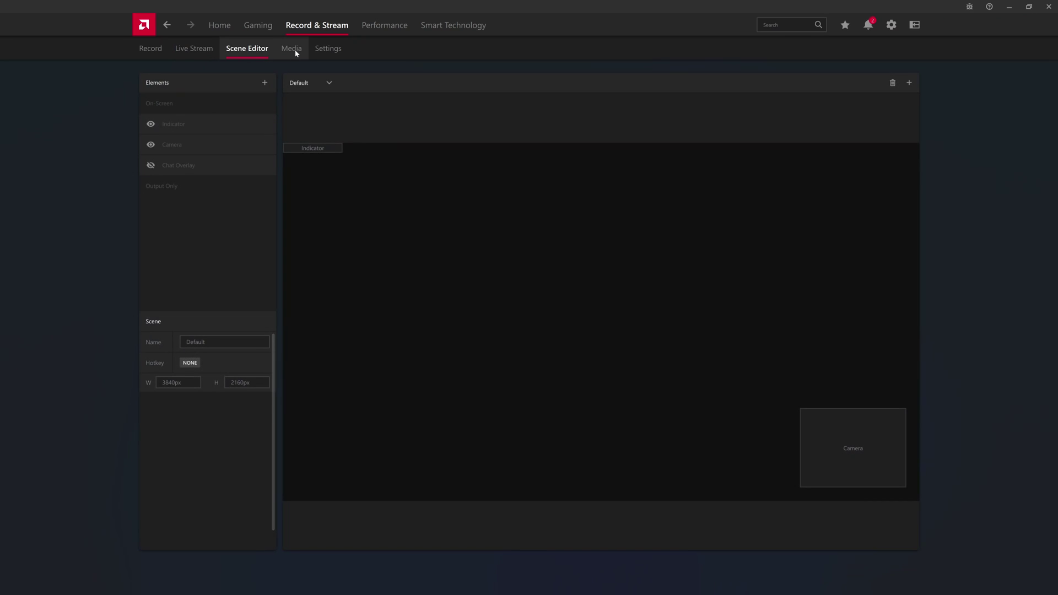
pyautogui.click(293, 50)
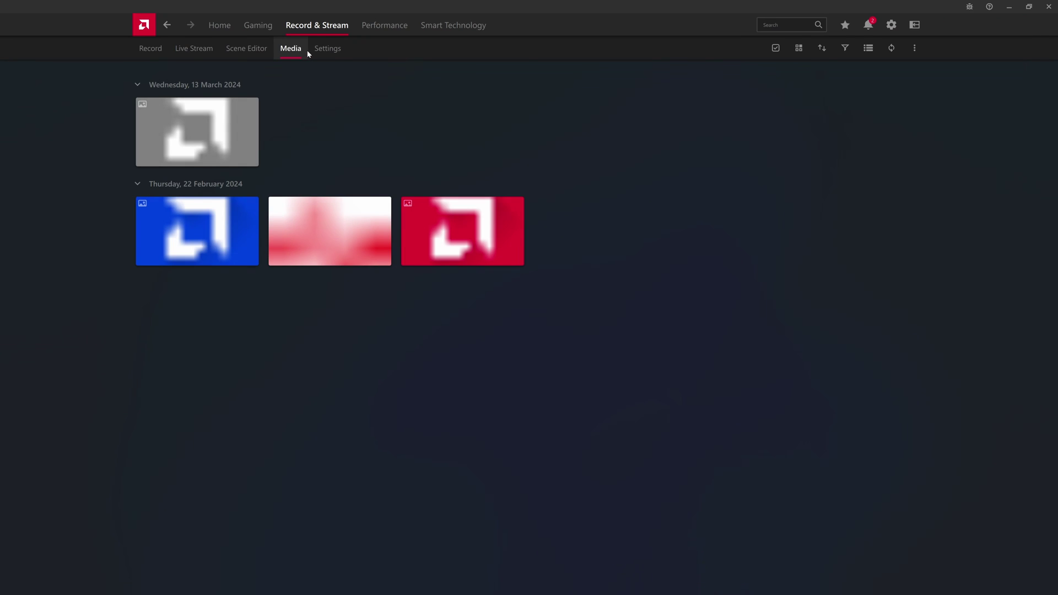
pyautogui.click(319, 50)
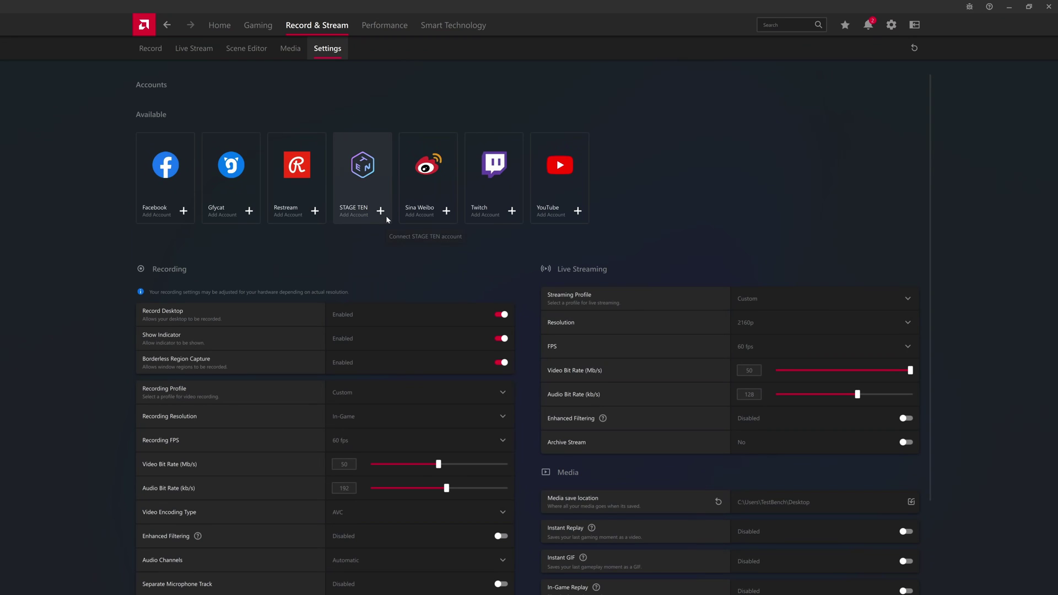
pyautogui.click(370, 35)
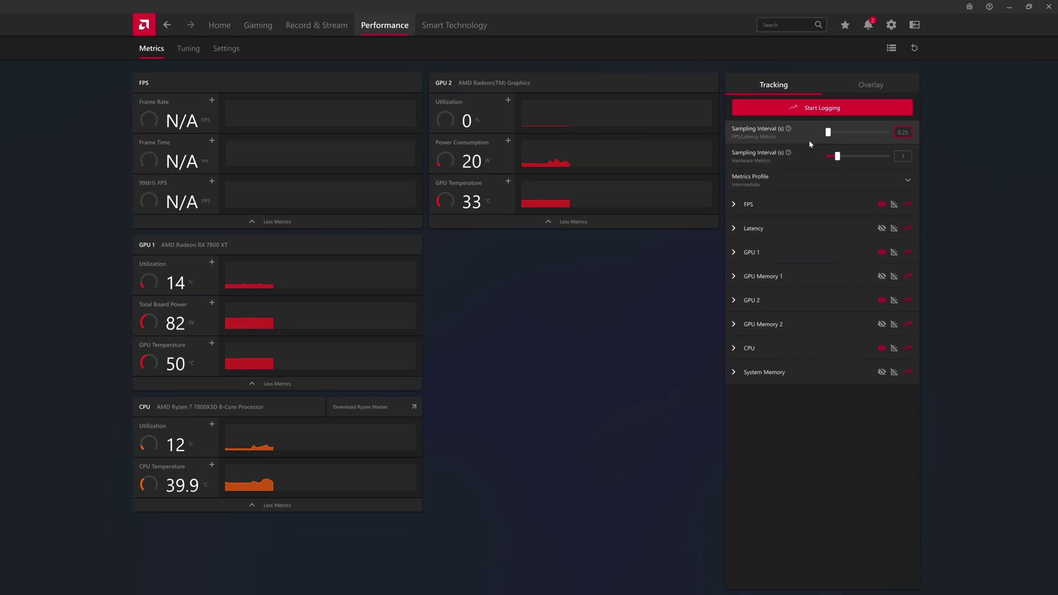
# Step: Switch the metrics profile to Basic and turn on Enable Metrics Overlay
pyautogui.click(797, 184)
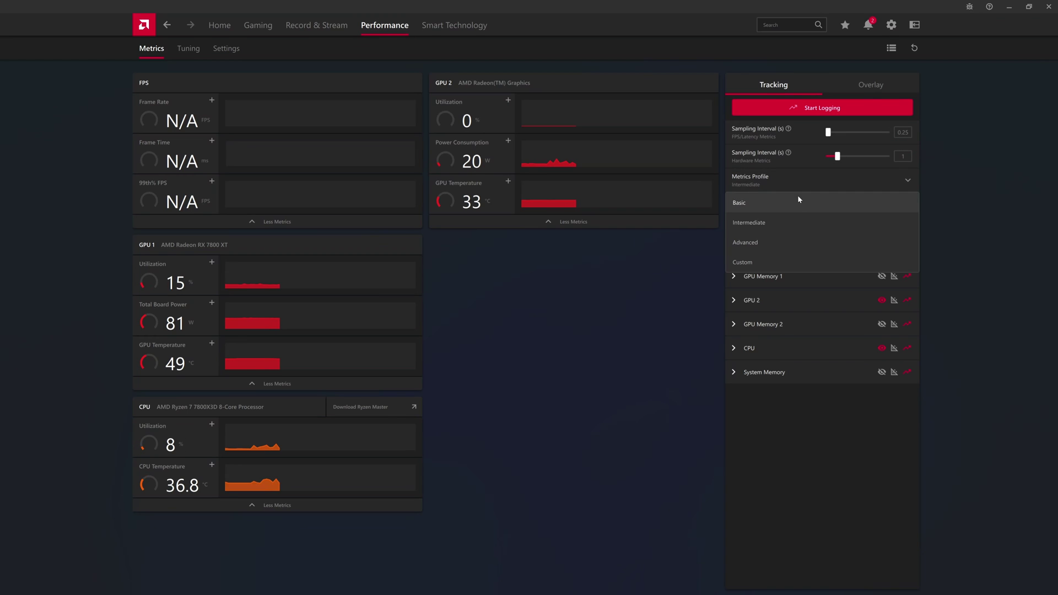
pyautogui.click(832, 204)
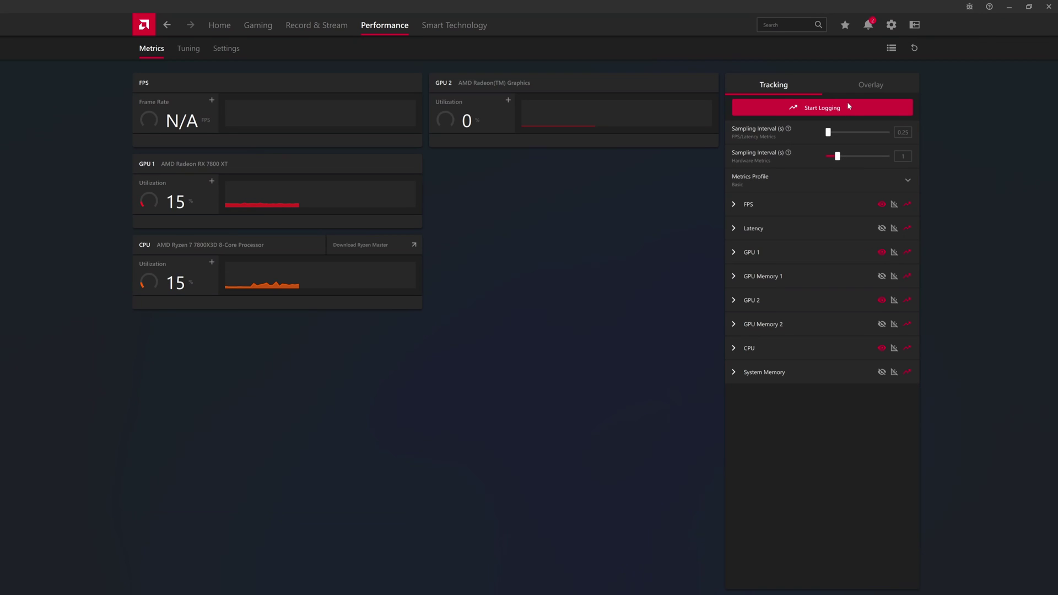
pyautogui.click(865, 86)
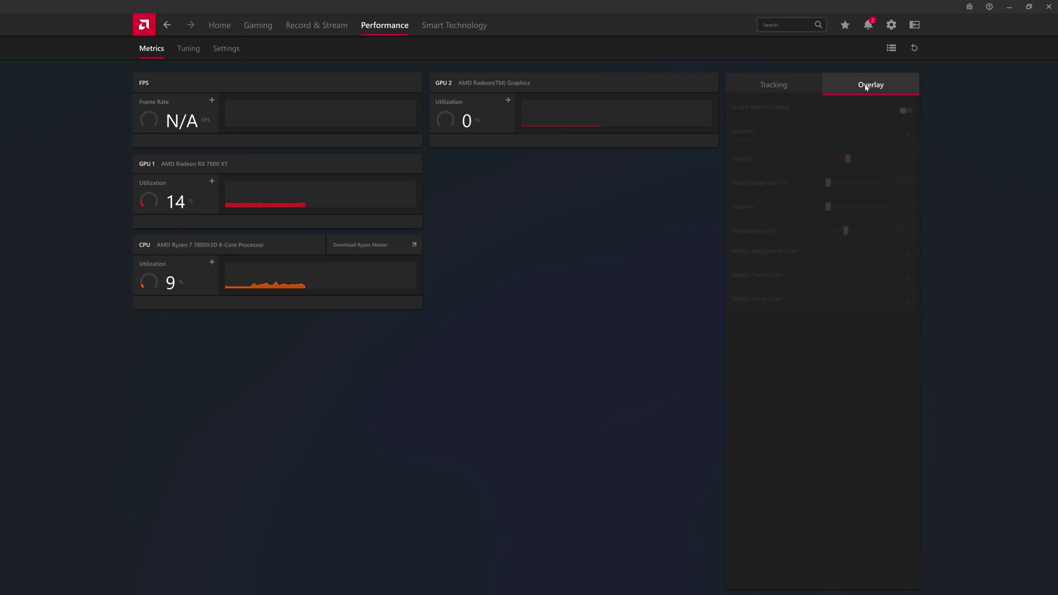
pyautogui.click(904, 113)
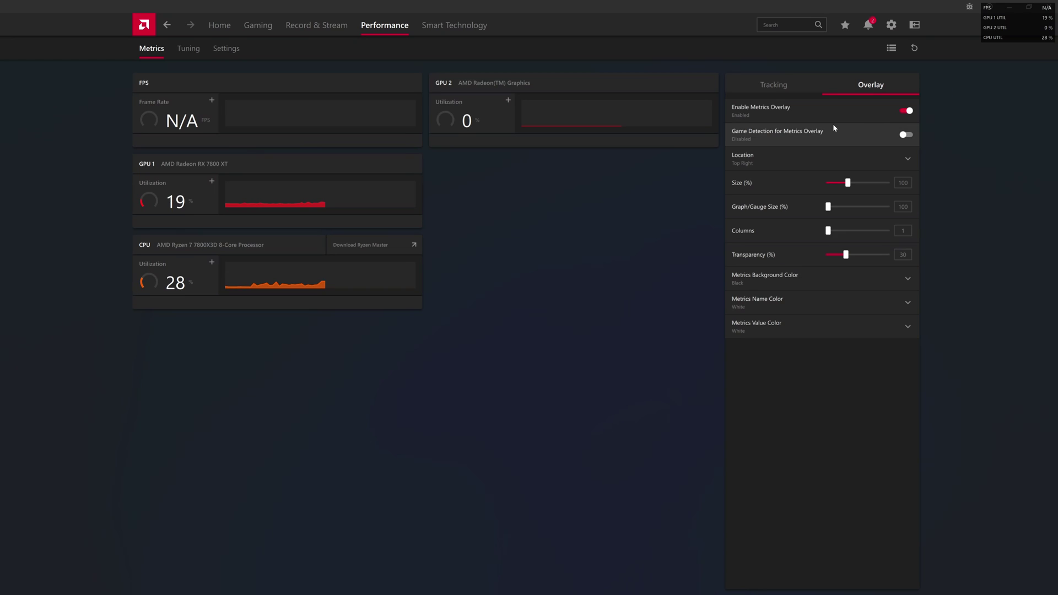
# Step: Set the Tracking metrics profile back to Intermediate
pyautogui.click(779, 93)
pyautogui.click(823, 180)
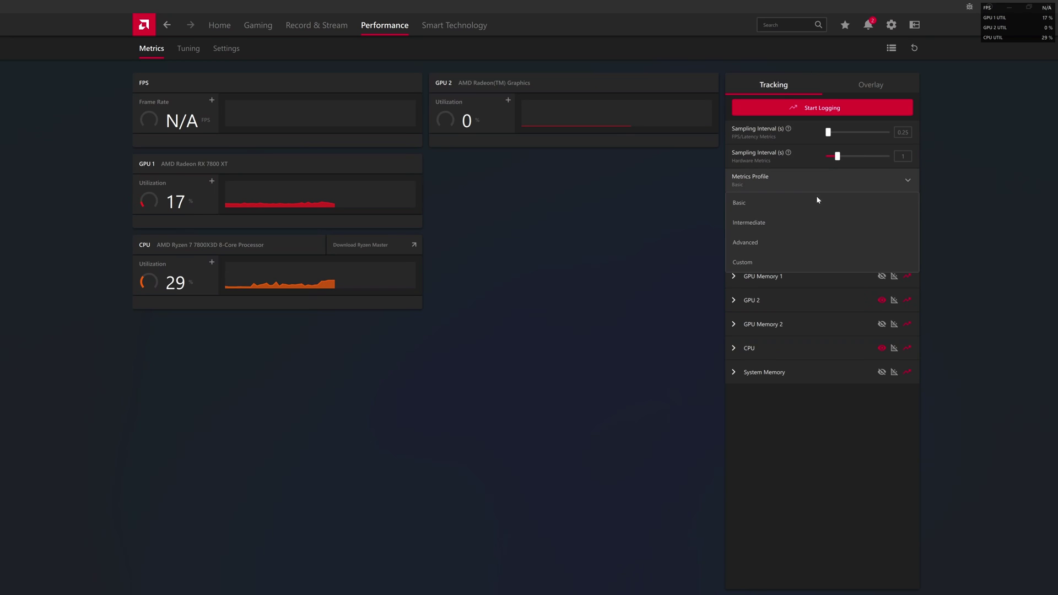
pyautogui.click(781, 224)
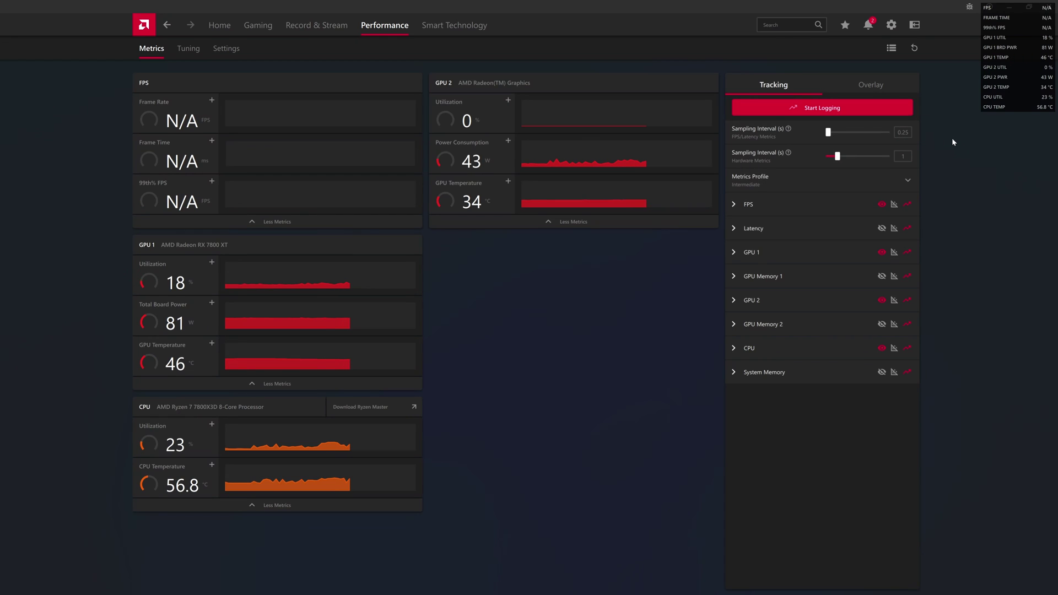
# Step: Browse the Performance Tuning and Settings pages, Smart Technology, and the Gaming Graphics page
pyautogui.click(186, 49)
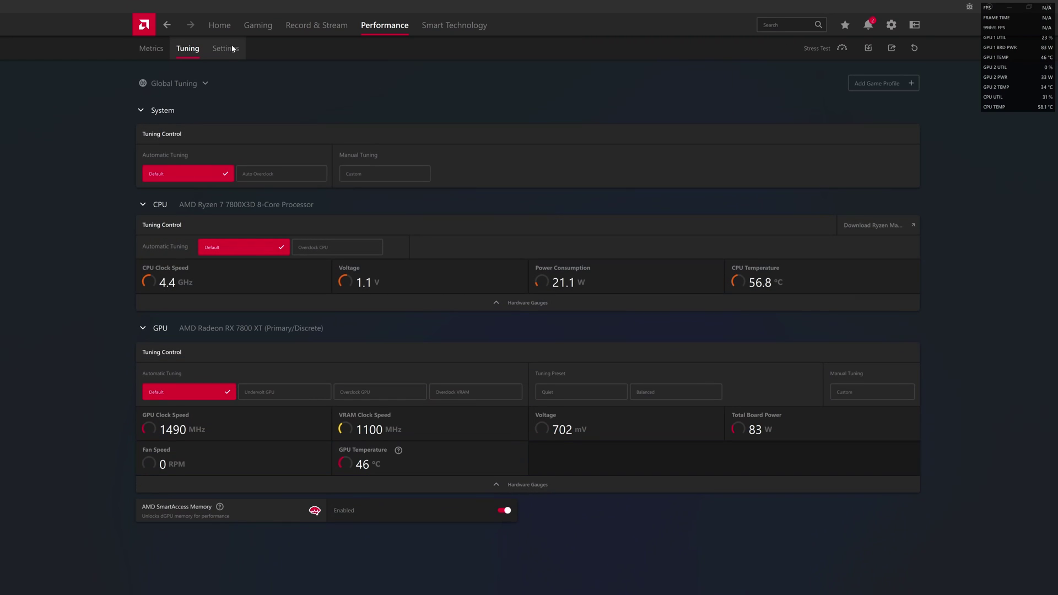
pyautogui.click(232, 48)
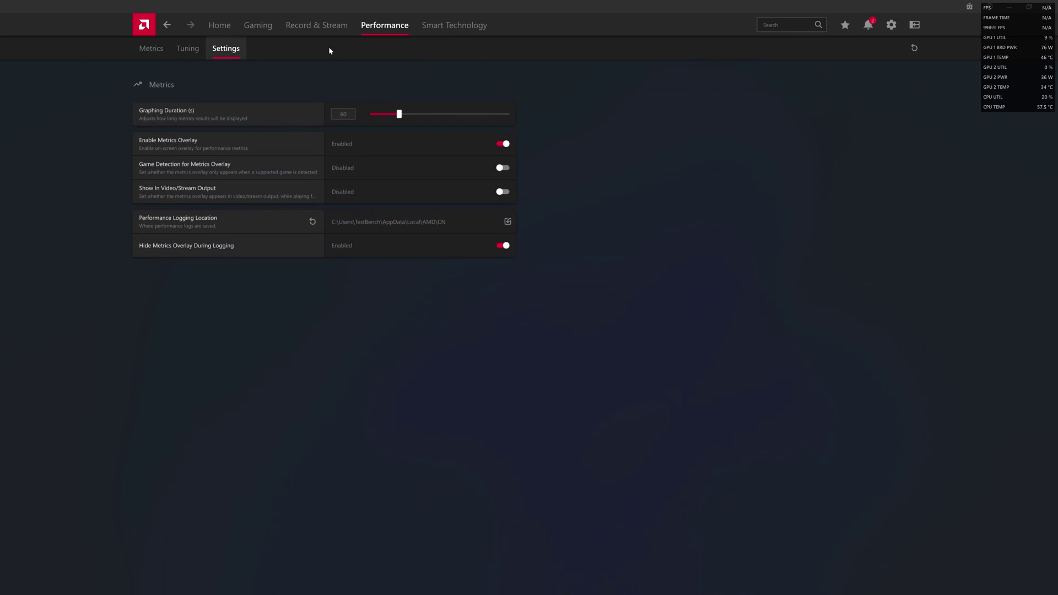
pyautogui.click(458, 25)
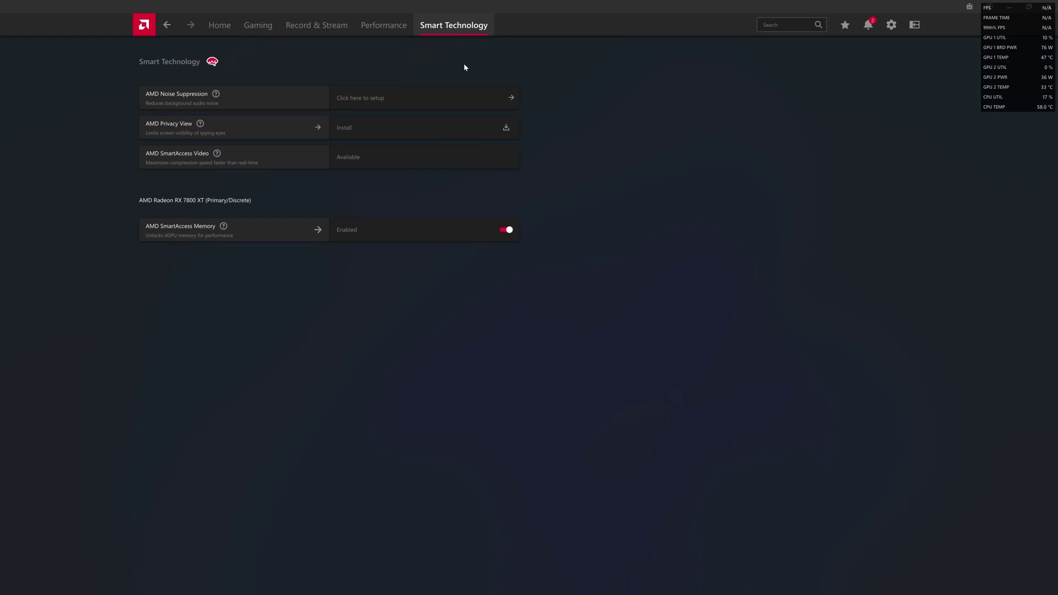
pyautogui.click(260, 26)
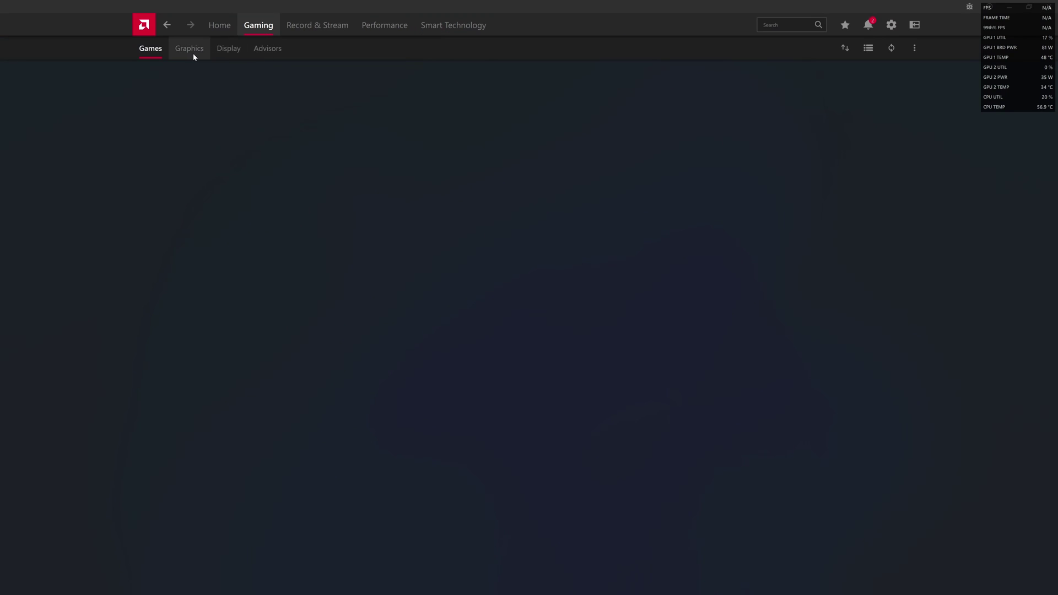
pyautogui.click(193, 55)
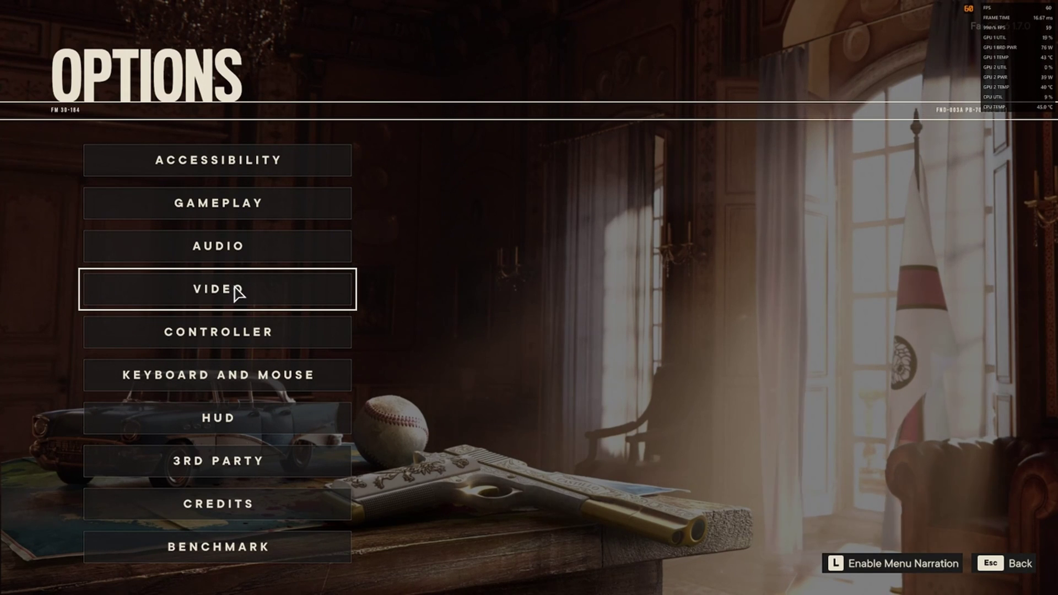
# Step: In Far Cry 6's Video settings, lower the display resolution to 2560 x 1440
pyautogui.click(238, 293)
pyautogui.click(284, 275)
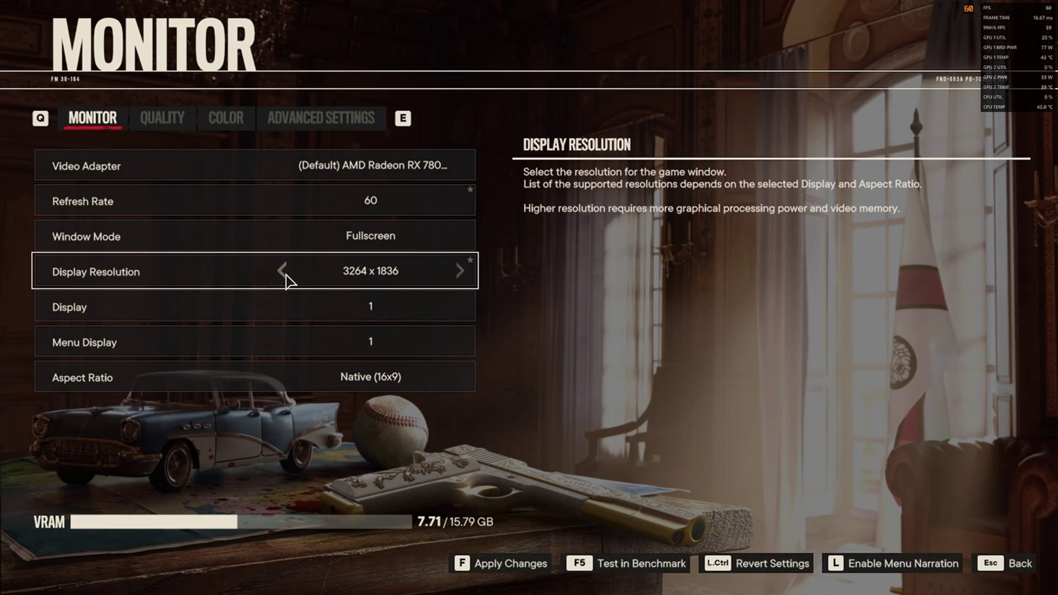
pyautogui.click(284, 272)
pyautogui.click(285, 273)
pyautogui.click(285, 273)
pyautogui.click(284, 273)
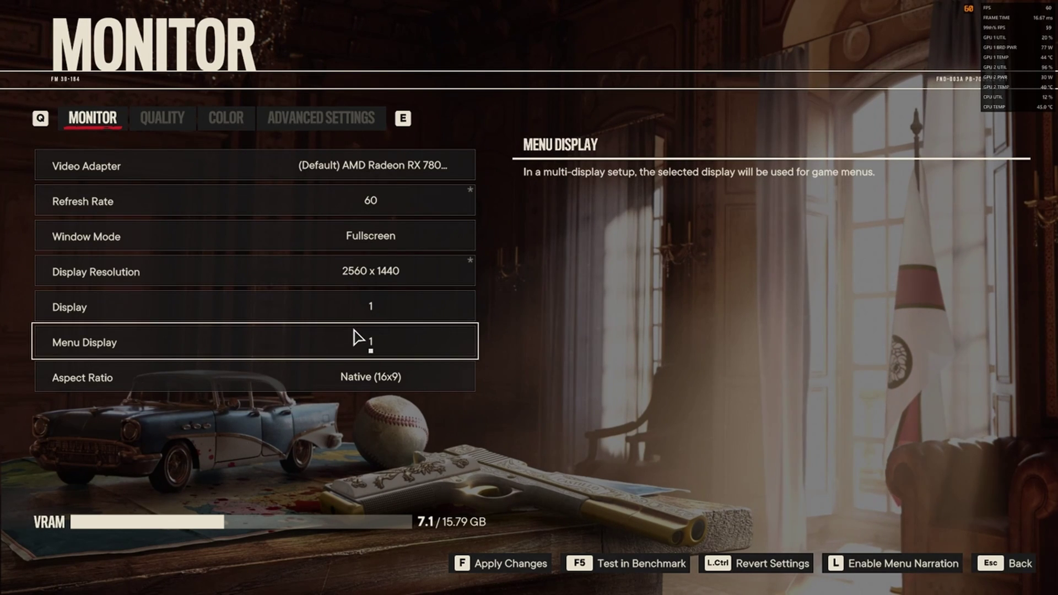
# Step: Cycle the refresh rate to 144, apply the changes and exit the monitor menu
pyautogui.click(458, 200)
pyautogui.click(458, 201)
pyautogui.click(458, 200)
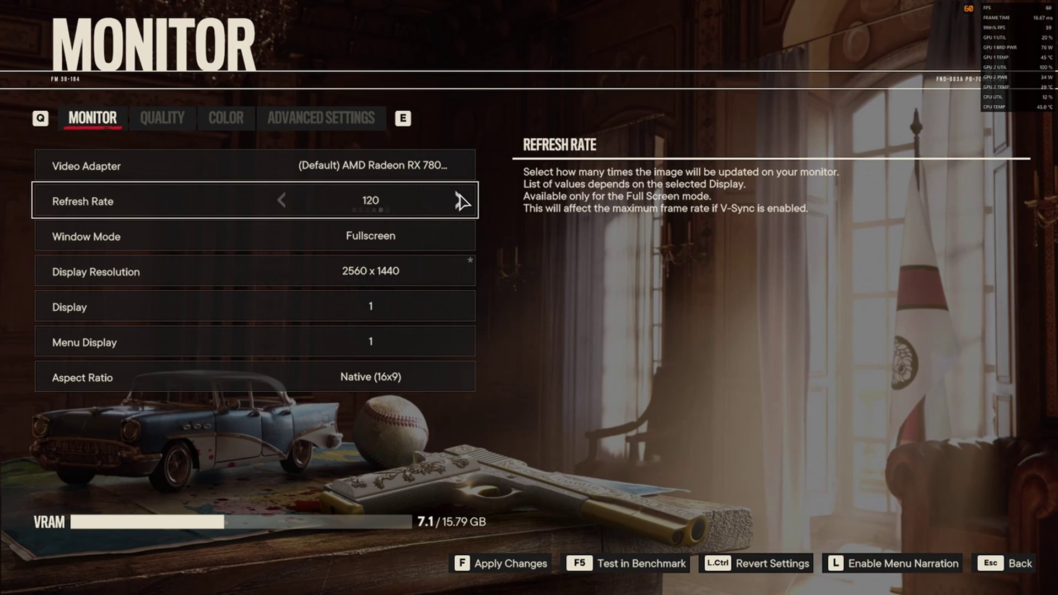
pyautogui.click(460, 201)
pyautogui.click(459, 201)
pyautogui.click(459, 202)
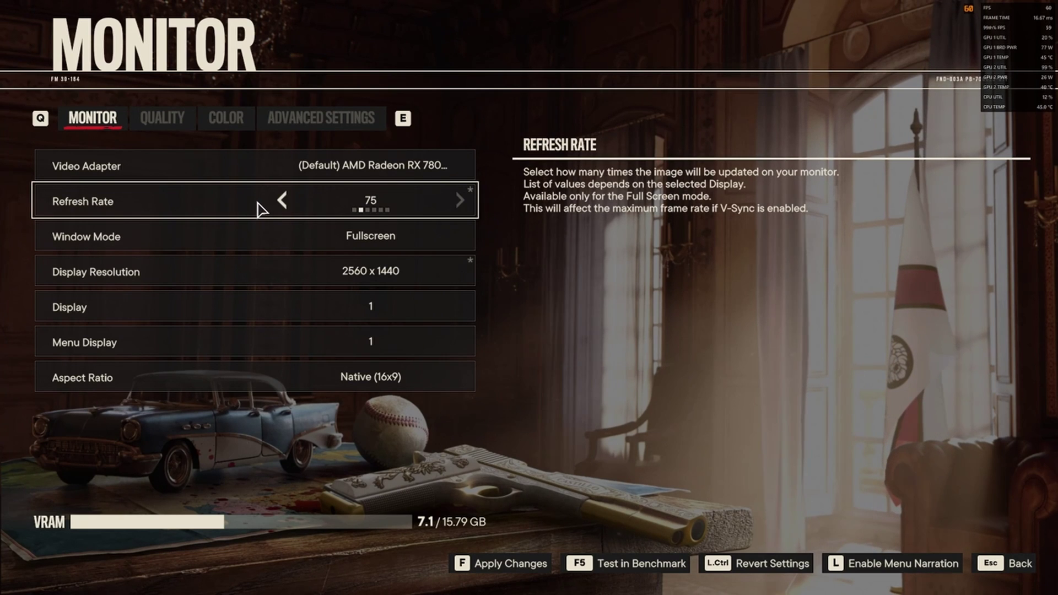
pyautogui.click(280, 202)
pyautogui.click(282, 203)
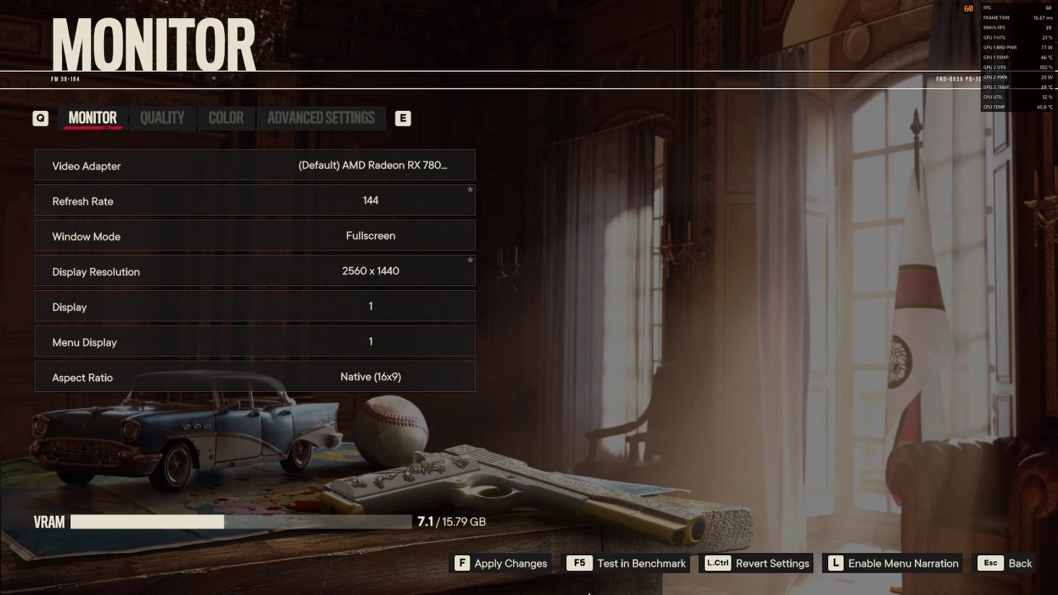
pyautogui.click(515, 565)
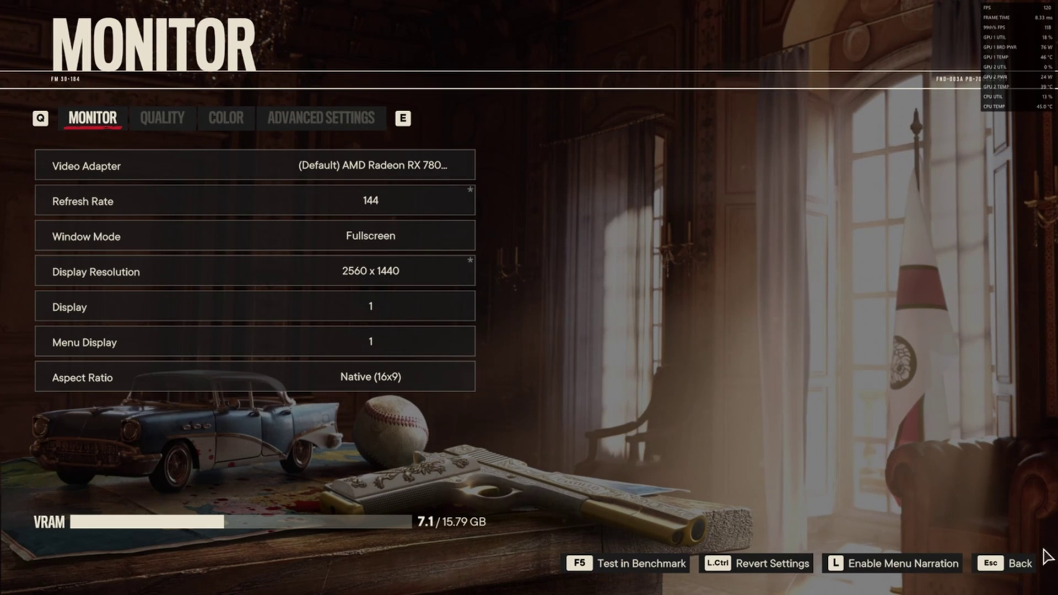
pyautogui.click(1017, 568)
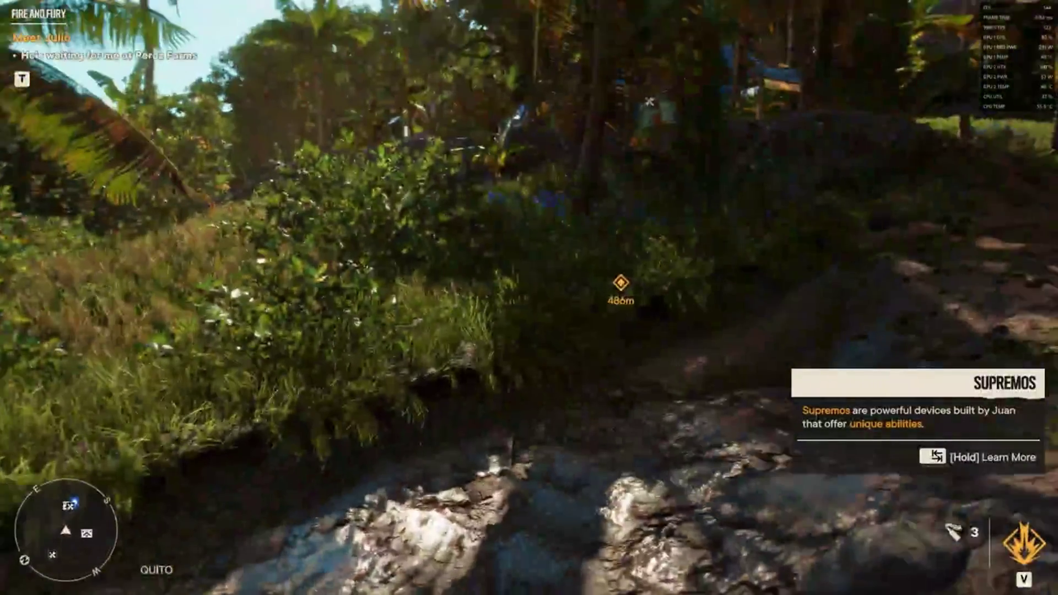
# Step: Walk the dirt path into Clara's Camp, then dismiss the Adrenalin overlay with Alt+R
pyautogui.press('w')
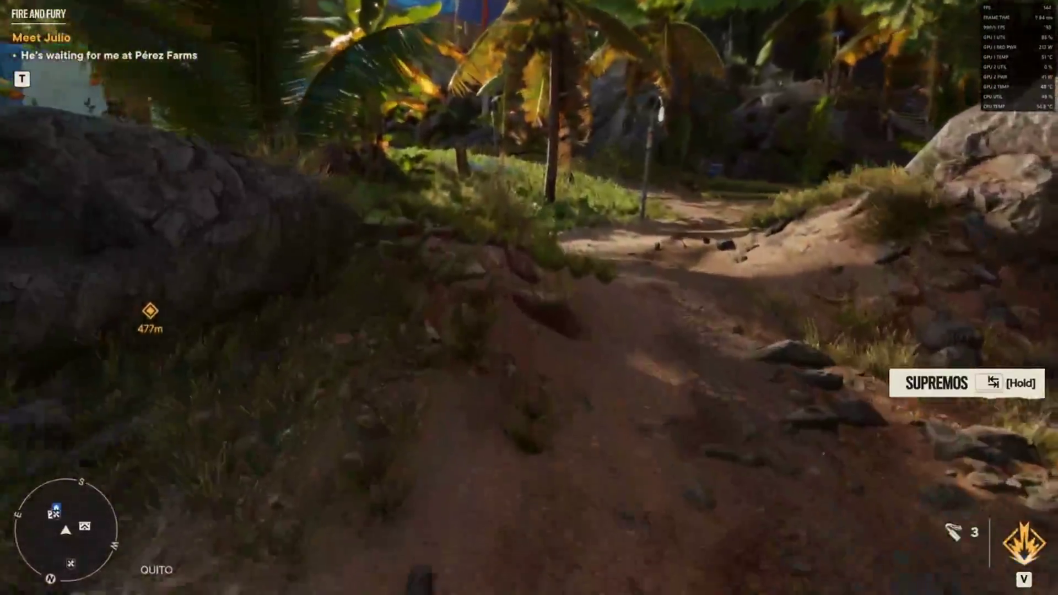
pyautogui.press('w')
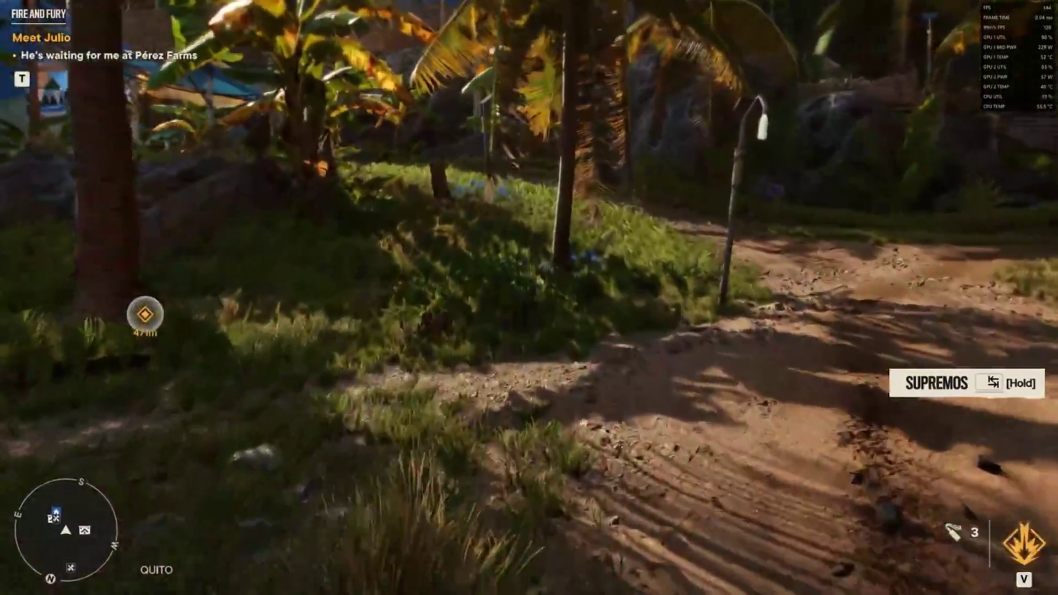
pyautogui.press('w')
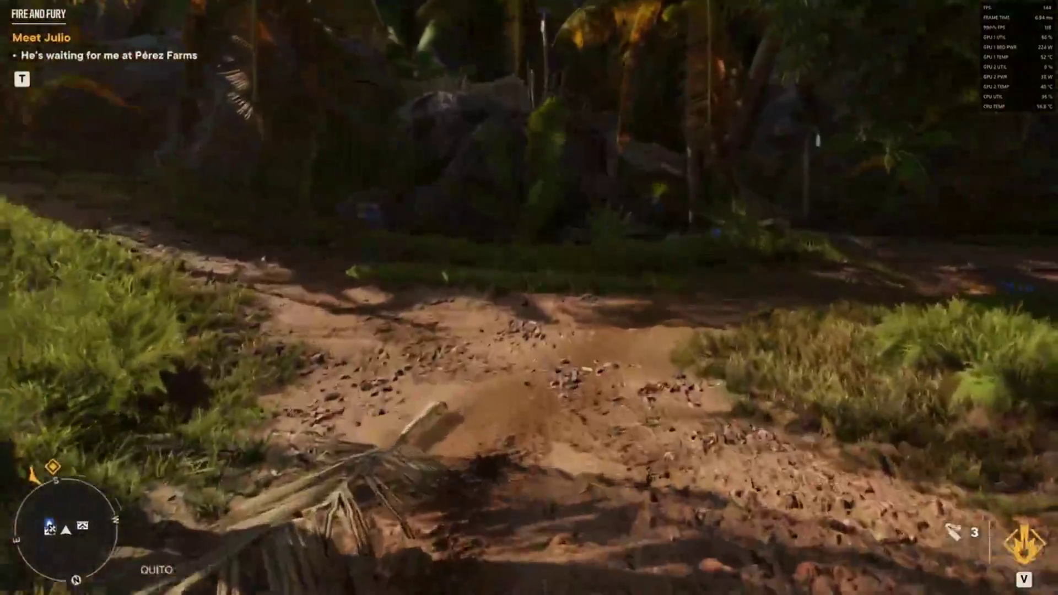
pyautogui.press('w')
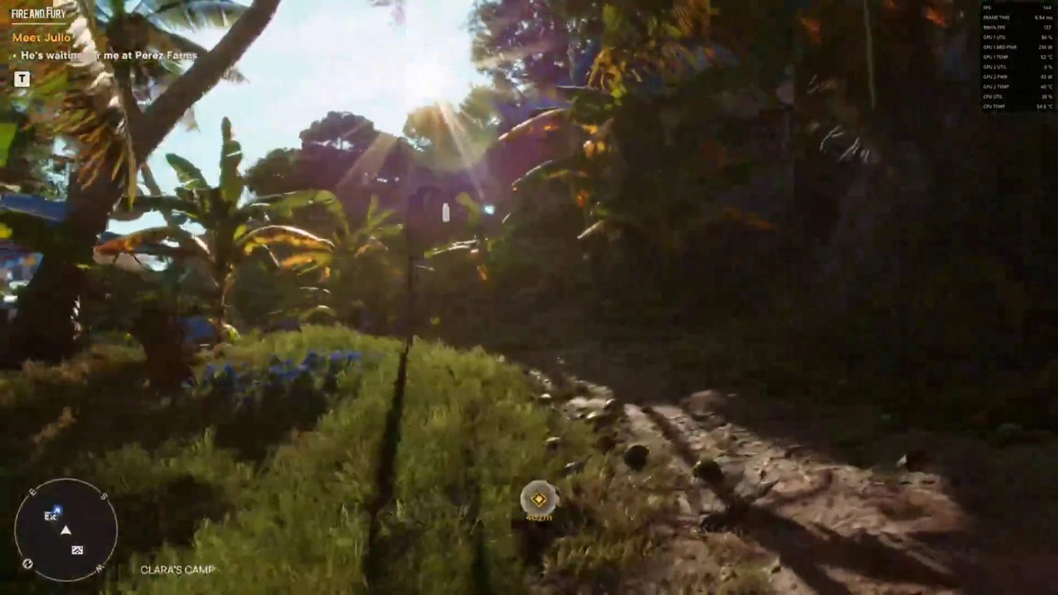
pyautogui.press('w')
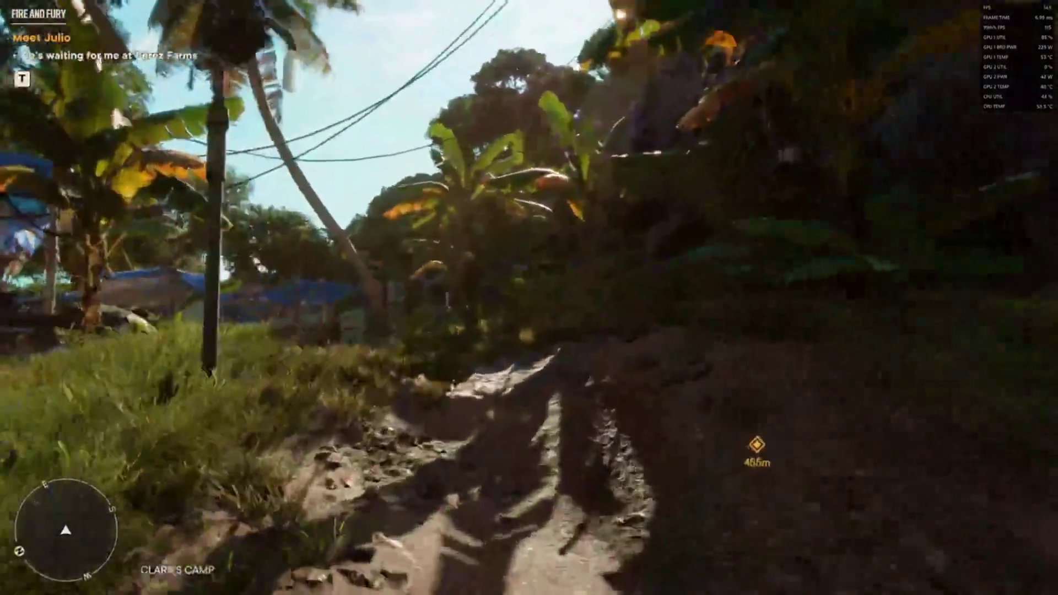
pyautogui.press('w')
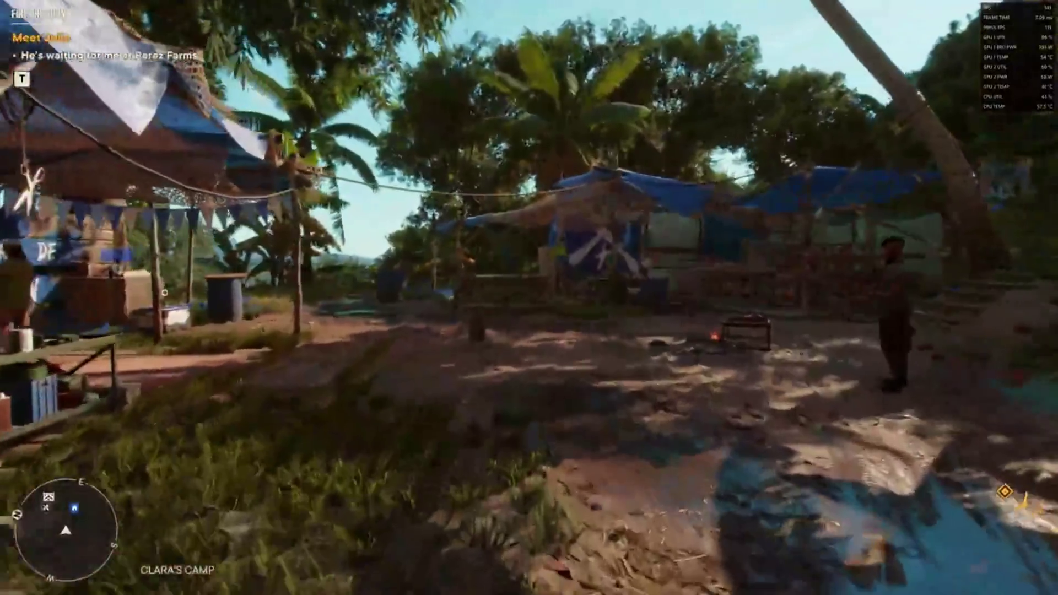
pyautogui.press('w')
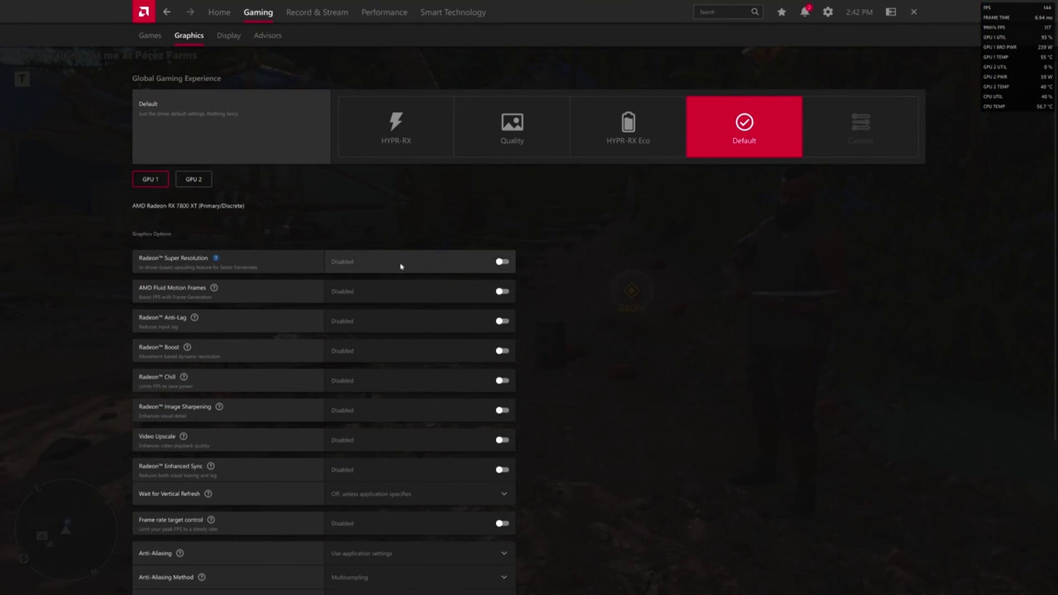
pyautogui.hotkey('alt', 'r')
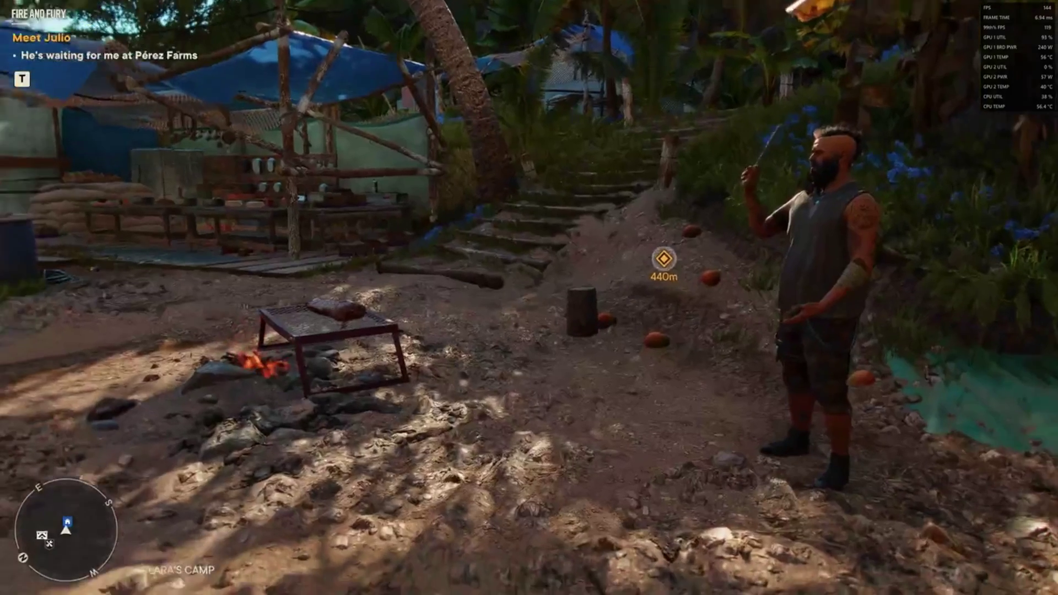